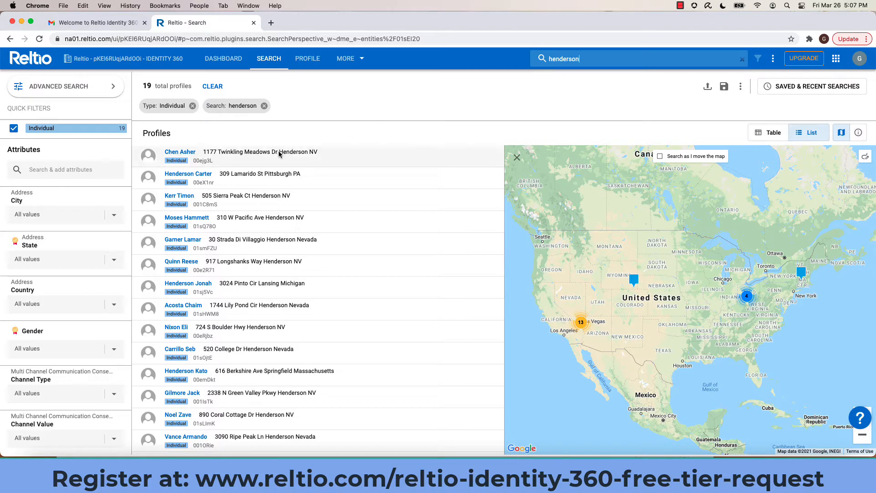
# - Clear the keyword from the profile search while keeping the Individual type filter
pyautogui.moveTo(281, 154); pyautogui.dragTo(309, 153)
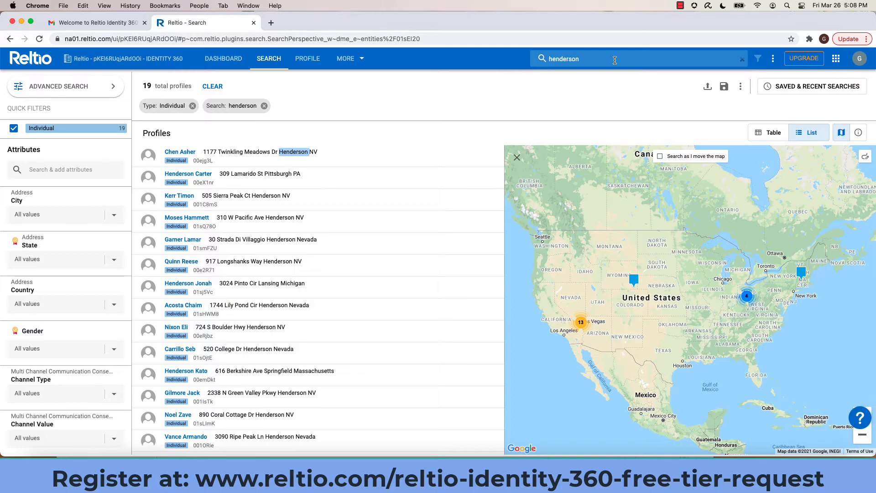
pyautogui.click(742, 59)
pyautogui.click(265, 106)
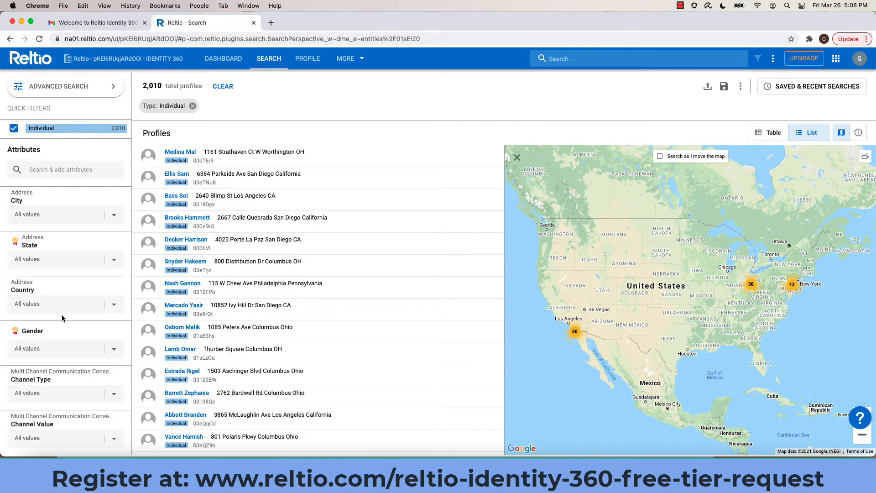
# - Examine which attributes can be added as quick filters for Individual profiles
pyautogui.click(50, 169)
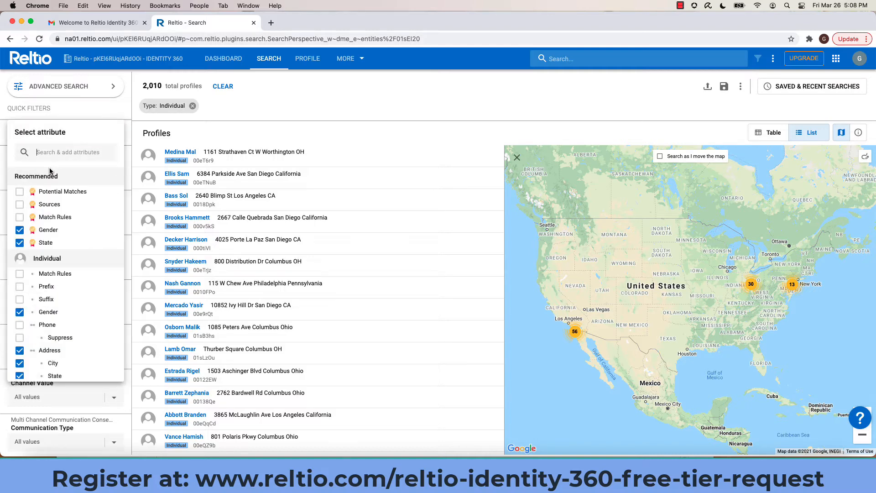
pyautogui.scroll(-3, 63, 247)
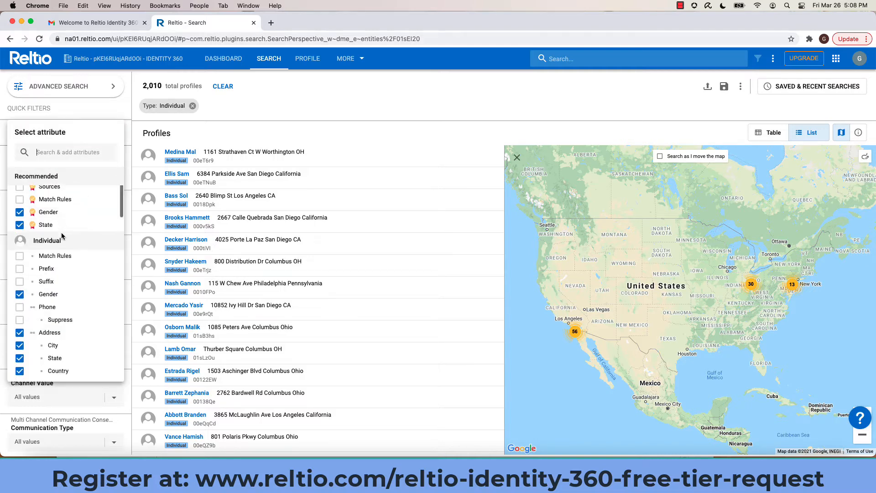
pyautogui.scroll(-2, 64, 260)
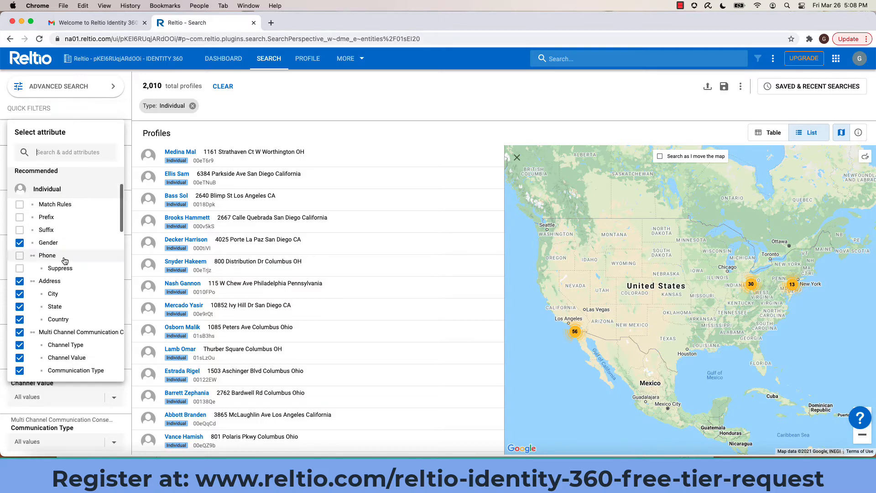
pyautogui.scroll(-4, 64, 260)
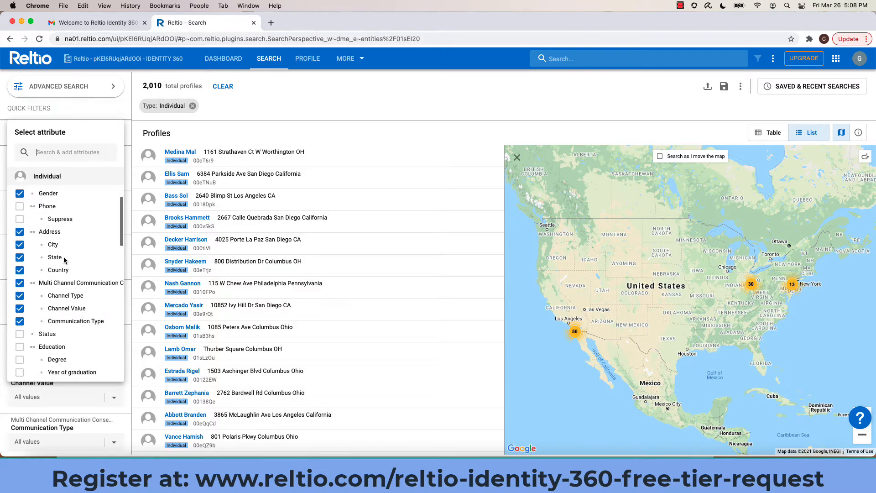
pyautogui.scroll(-5, 64, 257)
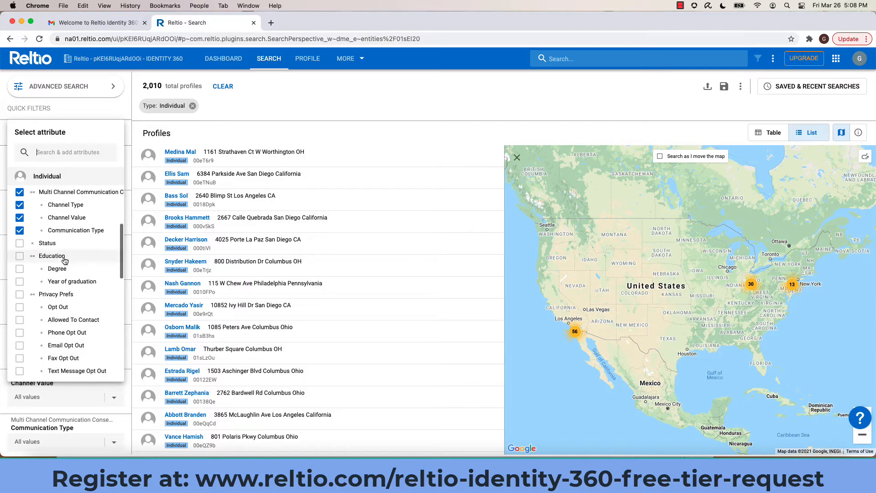
pyautogui.scroll(10, 64, 256)
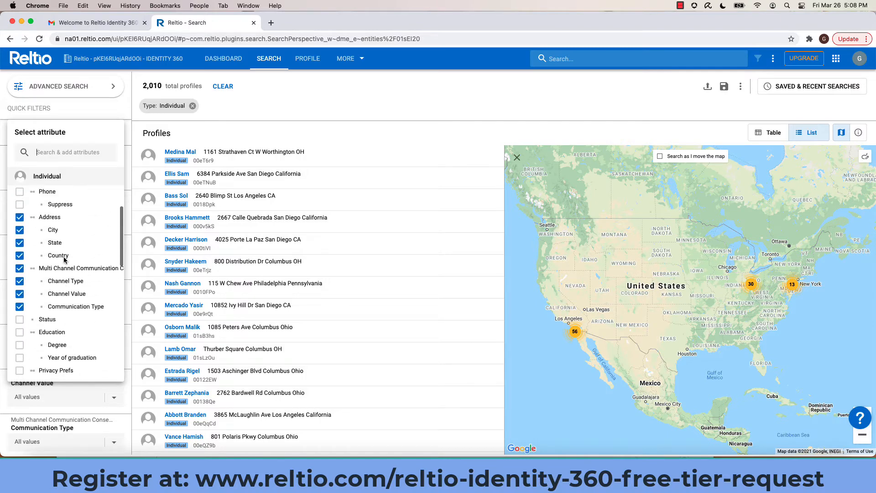
pyautogui.click(84, 114)
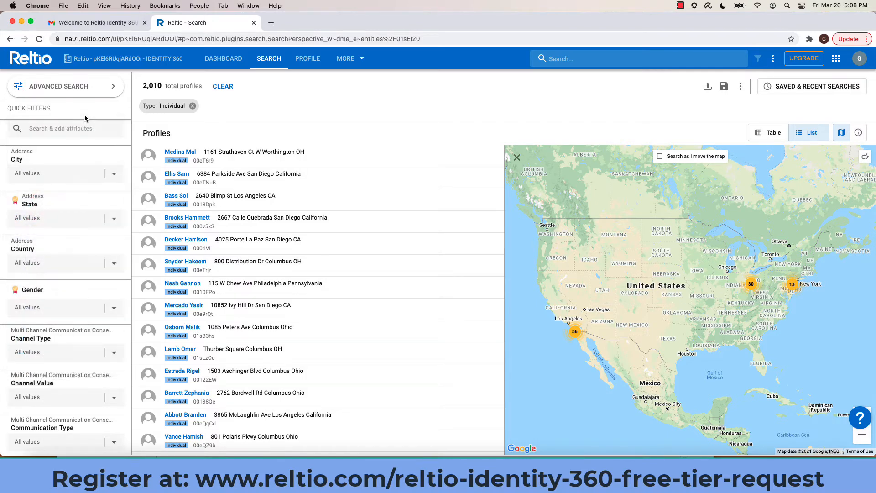
# - Filter the Individual profiles by the state California (CA)
pyautogui.click(58, 217)
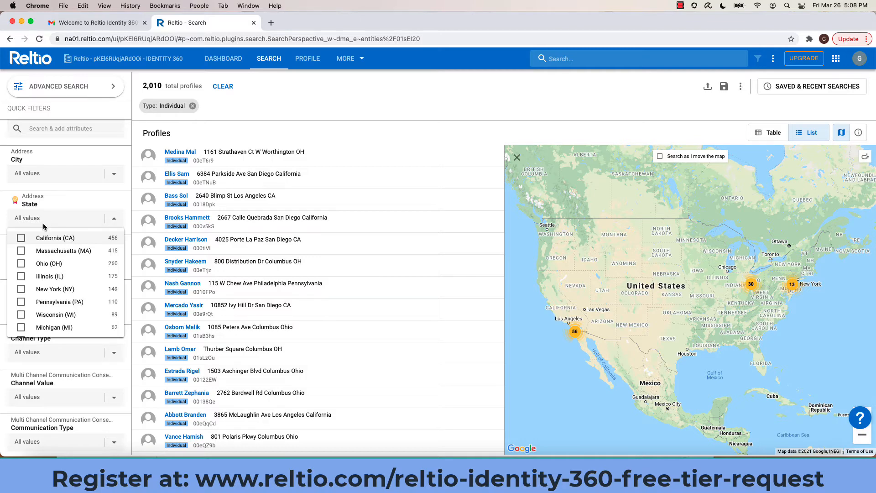
pyautogui.click(21, 239)
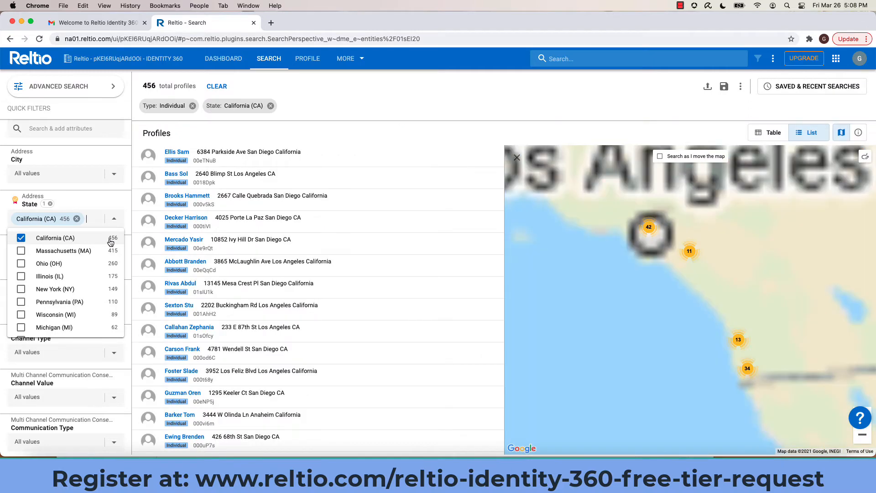
pyautogui.click(87, 208)
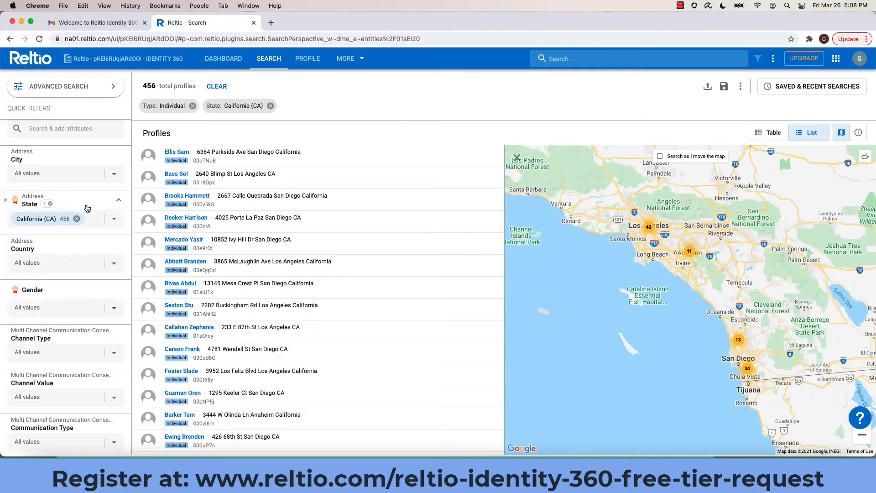
# - Check the available Gender filter values and narrow the California profiles to the city Anaheim
pyautogui.click(48, 307)
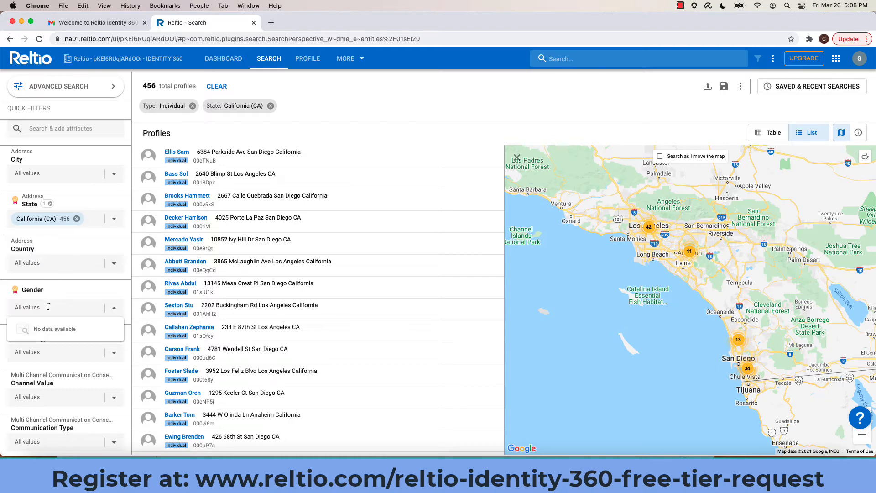
pyautogui.click(70, 247)
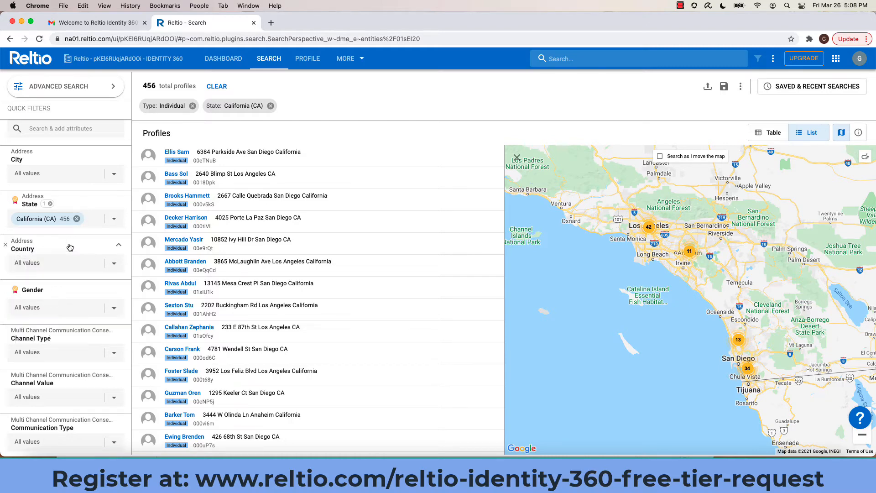
pyautogui.click(54, 174)
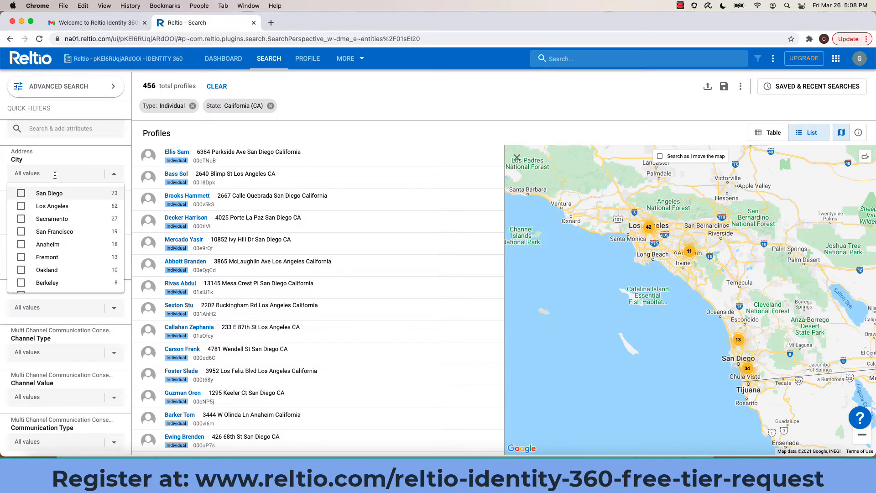
pyautogui.click(21, 245)
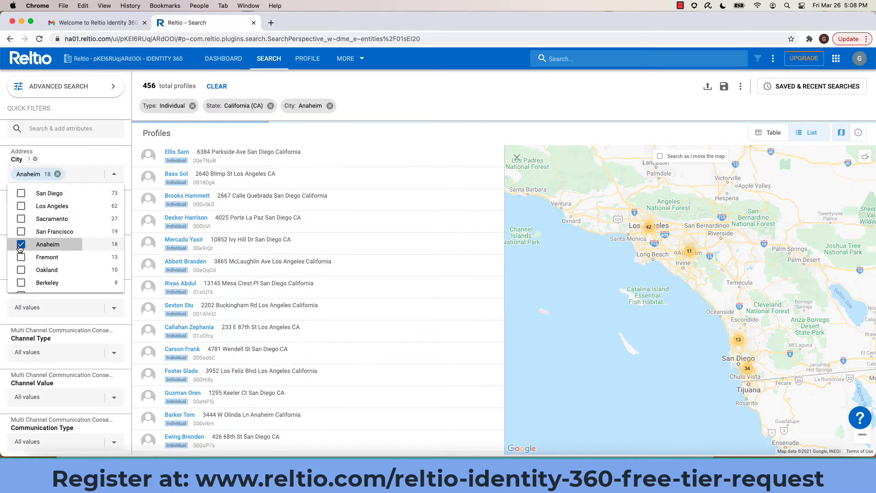
pyautogui.click(78, 154)
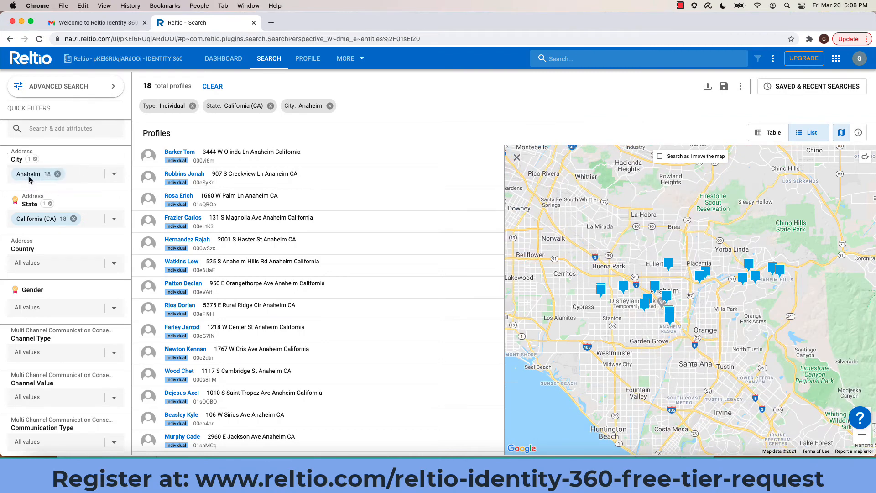
# - Remove the Anaheim city filter and the California state filter
pyautogui.click(58, 175)
pyautogui.click(73, 219)
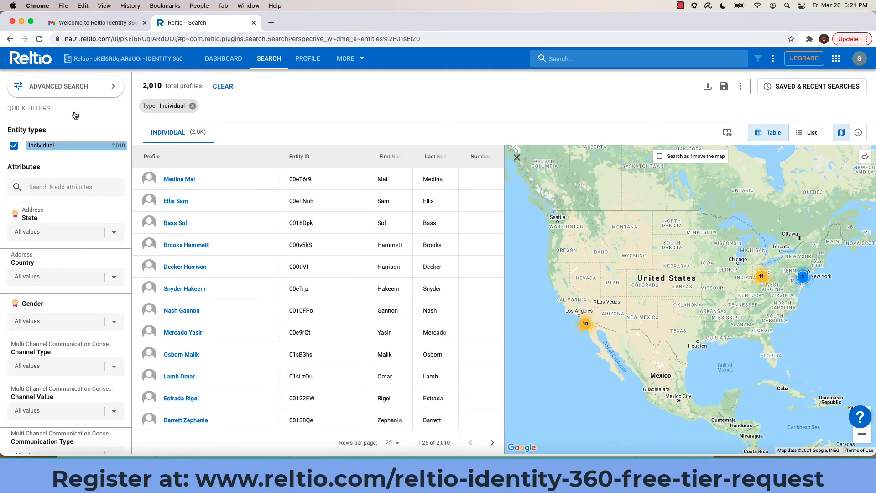
# - Open the advanced search and add a Last Name condition for the Individual entity type
pyautogui.click(61, 87)
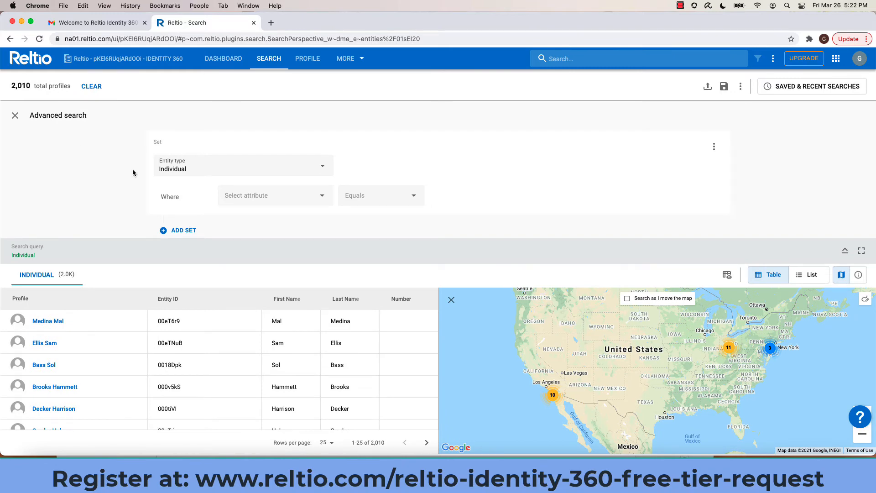
pyautogui.click(235, 198)
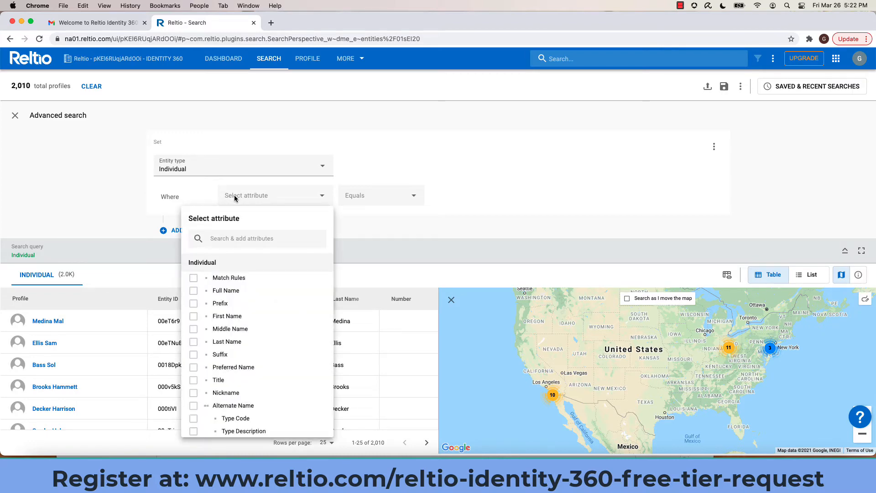
pyautogui.click(194, 345)
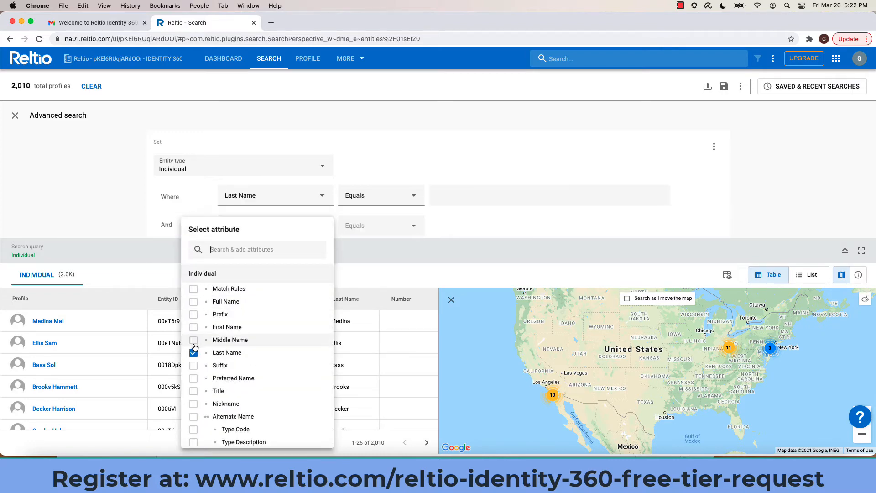
# - Review the operators offered for the Last Name condition, try Not, and set it back to Equals
pyautogui.click(363, 196)
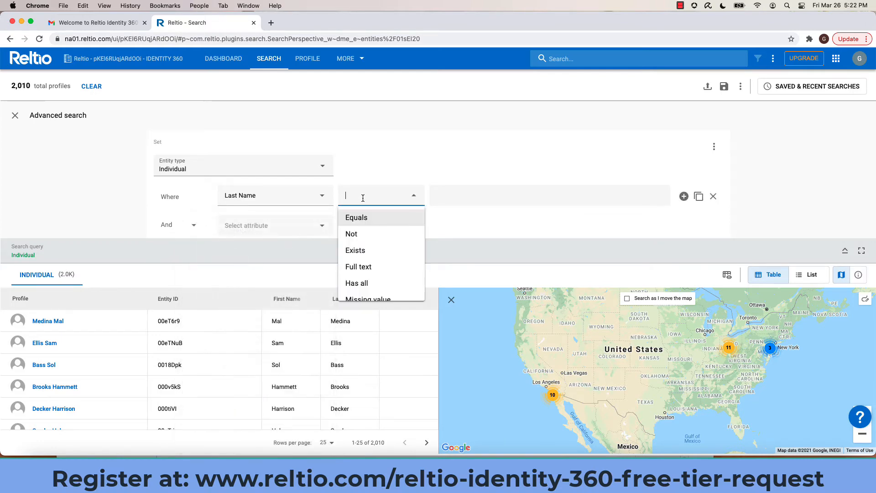
pyautogui.scroll(-2, 378, 249)
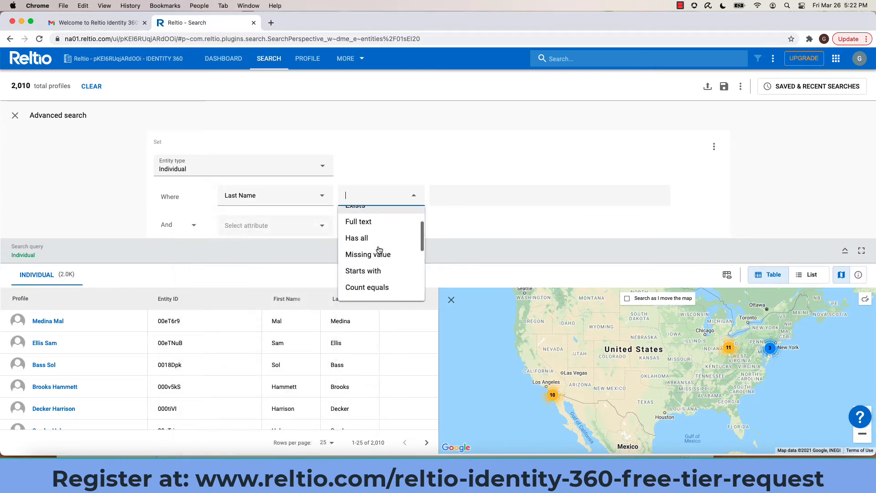
pyautogui.scroll(-5, 379, 250)
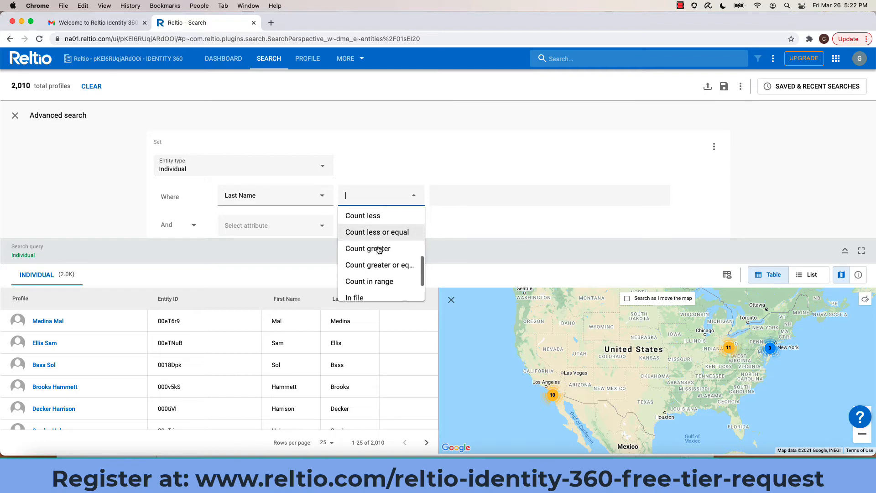
pyautogui.scroll(-2, 379, 249)
pyautogui.scroll(10, 378, 249)
pyautogui.click(367, 234)
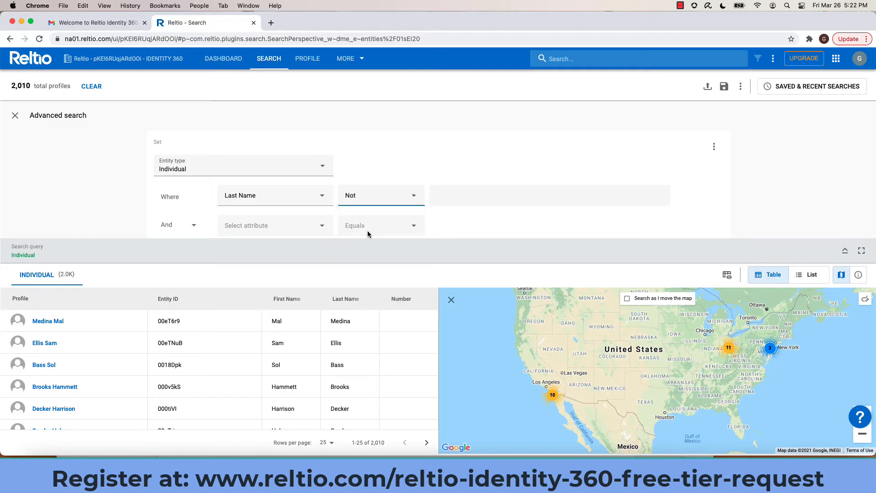
pyautogui.click(413, 196)
pyautogui.click(415, 217)
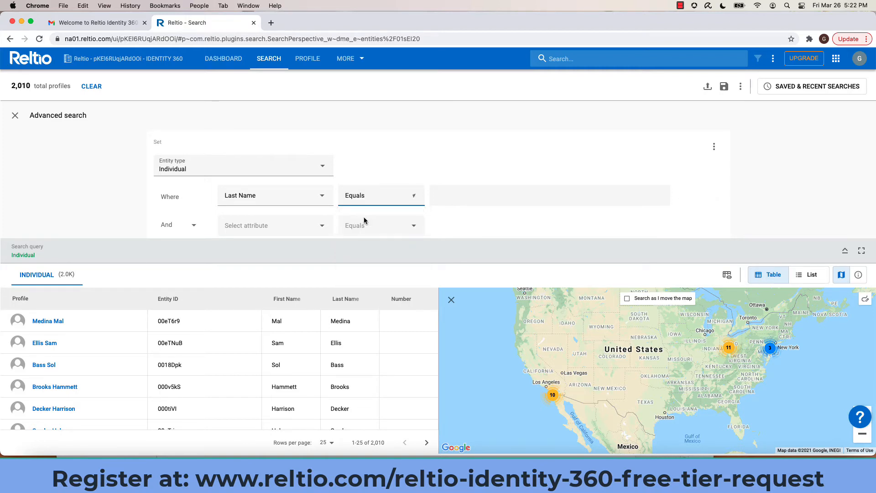
# - Enter the wanted last name as the value of the Last Name Equals condition
pyautogui.click(474, 189)
pyautogui.write('H')
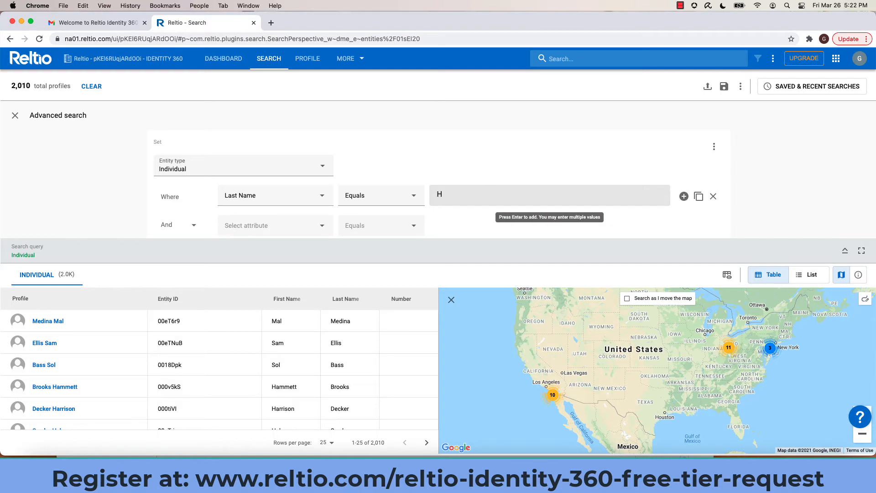
pyautogui.write('enderson')
pyautogui.press('Return')
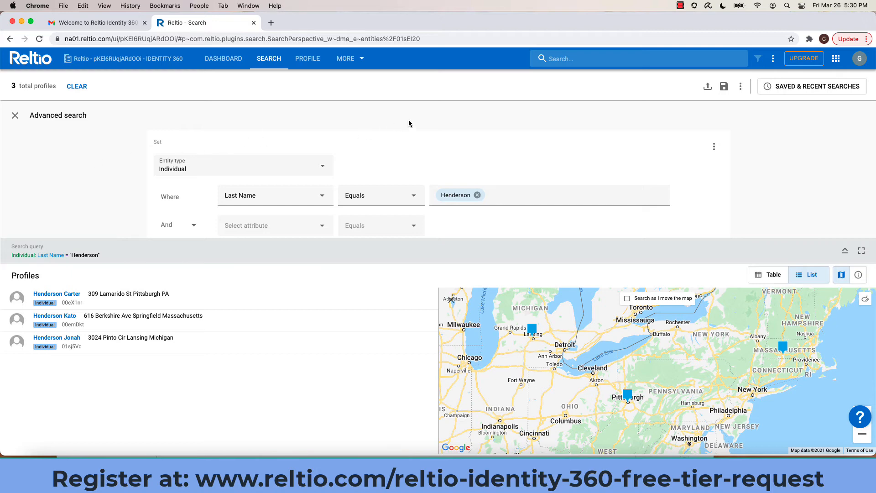
# - Save the advanced search, shared with Only me, naming it with the searched last name followed by "query"
pyautogui.click(724, 87)
pyautogui.write('hen')
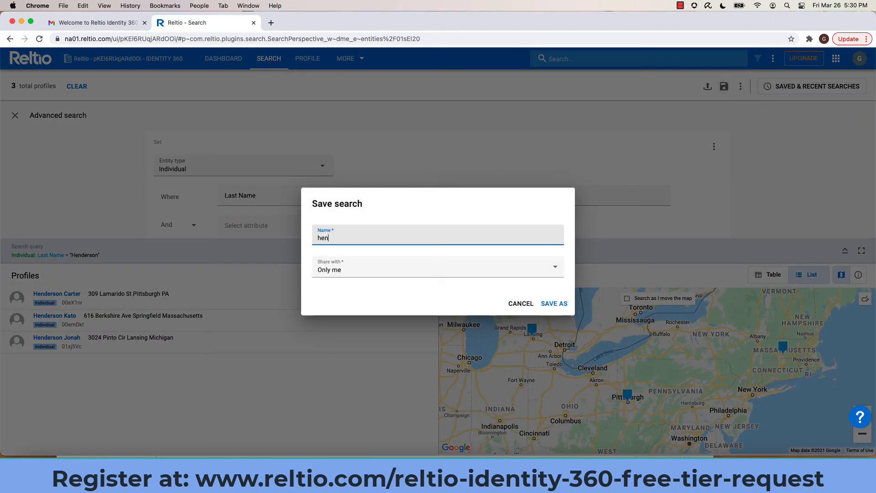
pyautogui.write('derson query')
pyautogui.click(557, 304)
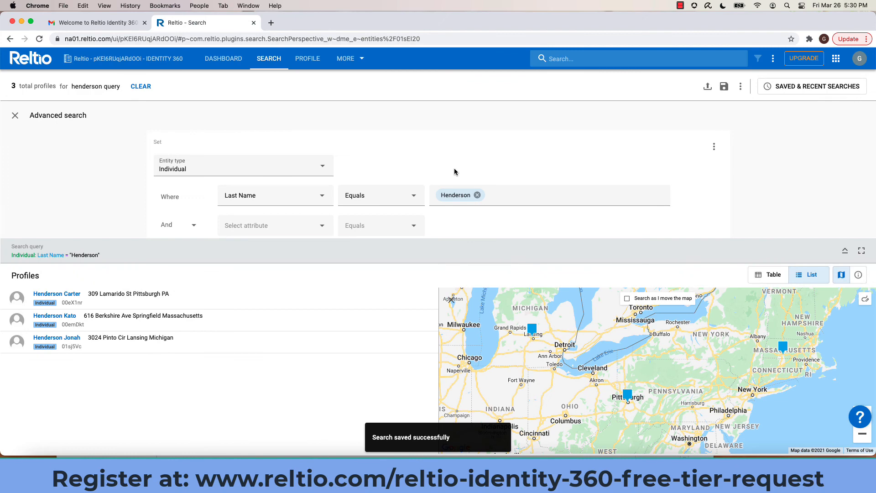
# - Load the saved search "Customers With Invalid Phone and Email" and clear it to return to the quick filters
pyautogui.click(808, 90)
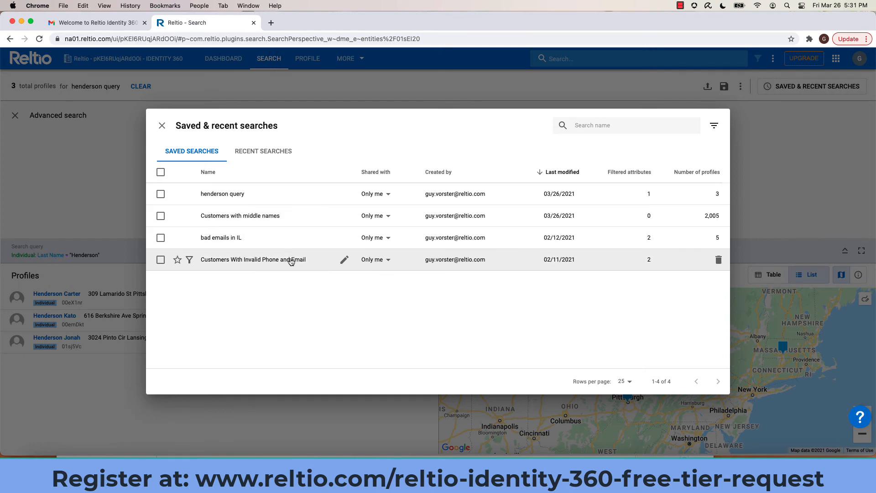
pyautogui.click(251, 260)
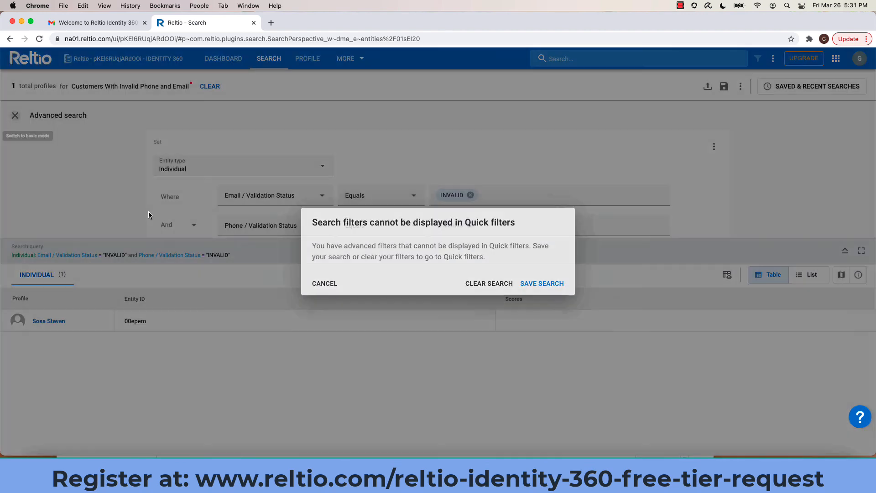
pyautogui.press('Return')
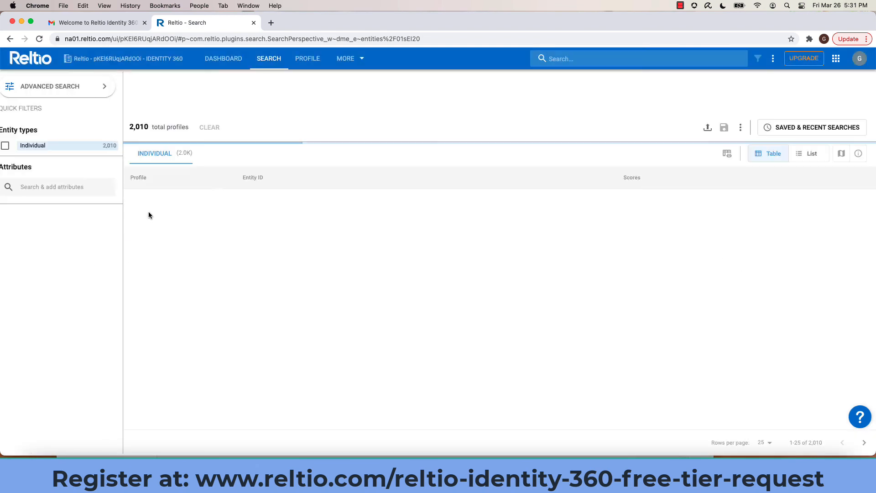